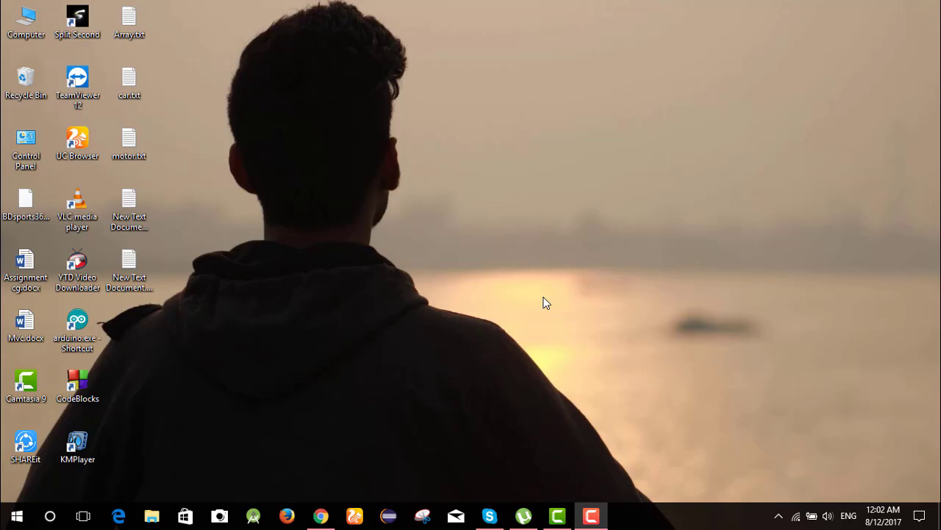
pyautogui.click(320, 516)
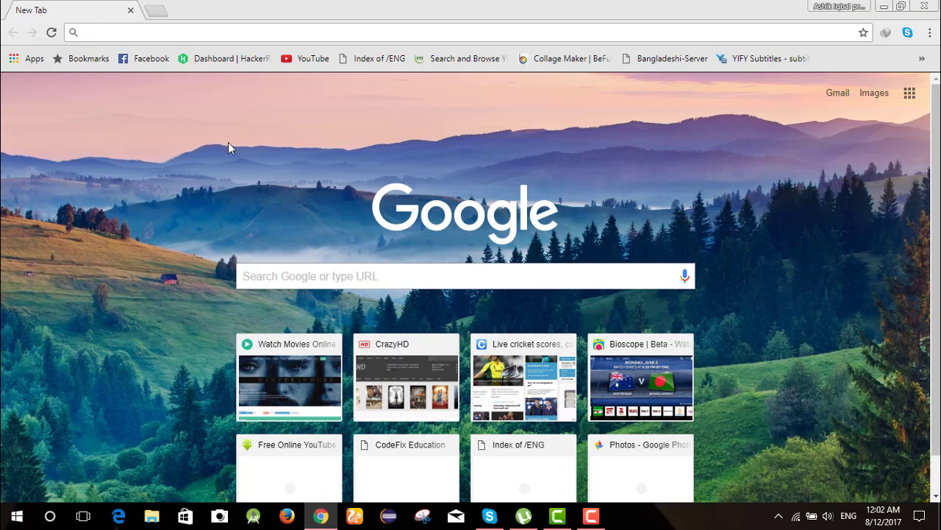
pyautogui.write('gmail')
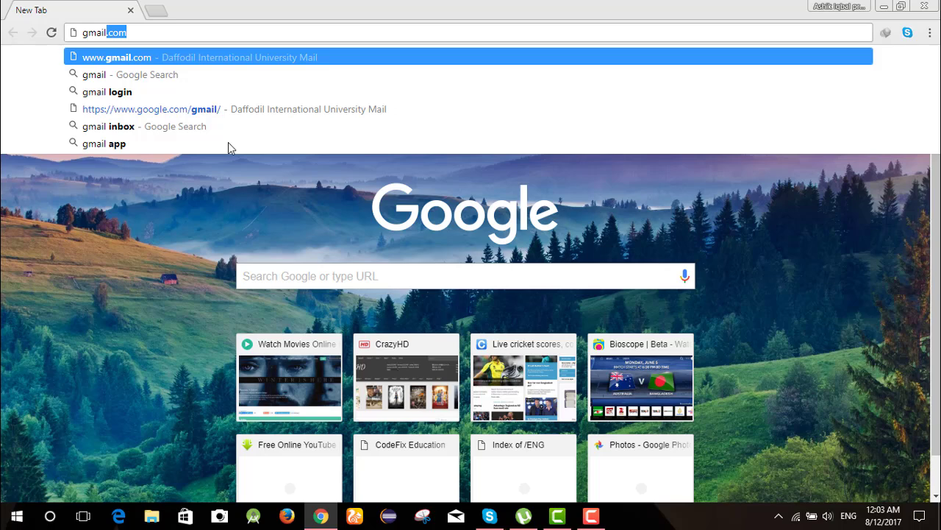
pyautogui.press('BackSpace')
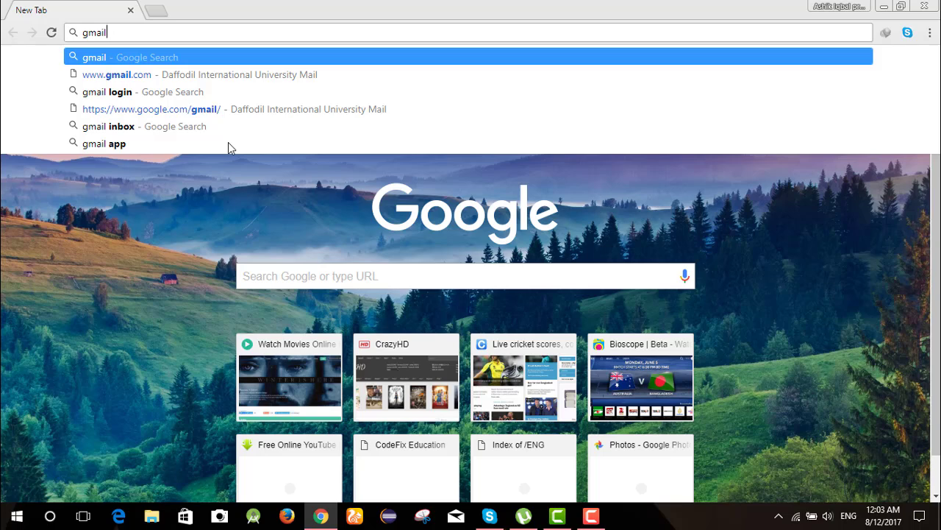
pyautogui.press('Down')
pyautogui.press('Return')
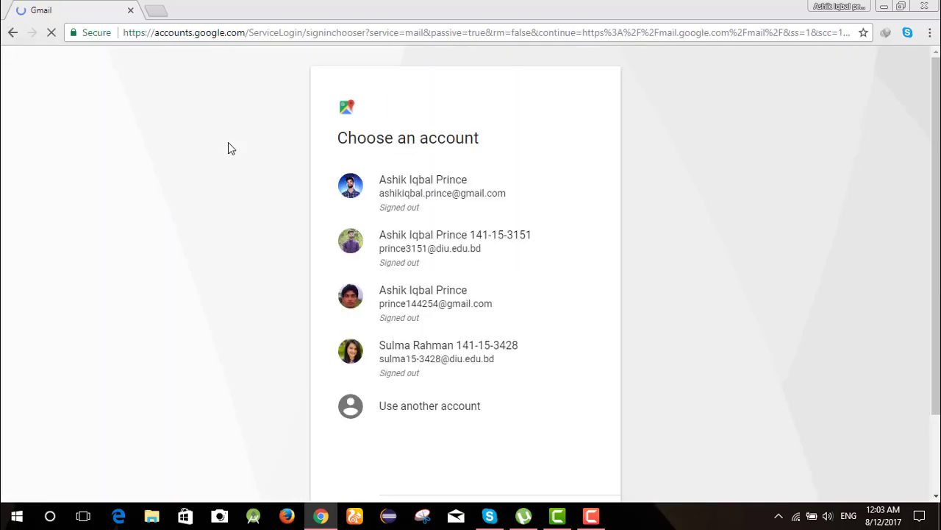
# Step: Choose Use another account, then More options, then Create account to reach the sign-up form
pyautogui.click(408, 413)
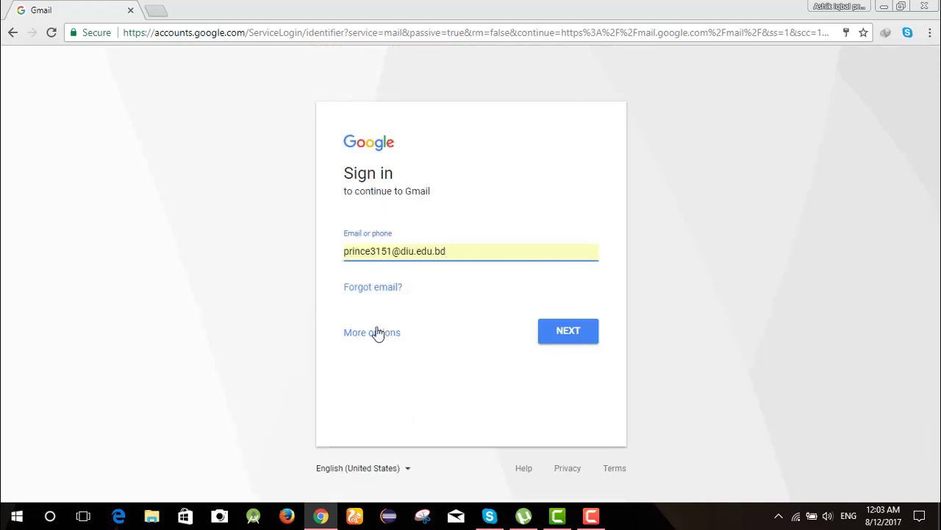
pyautogui.click(392, 334)
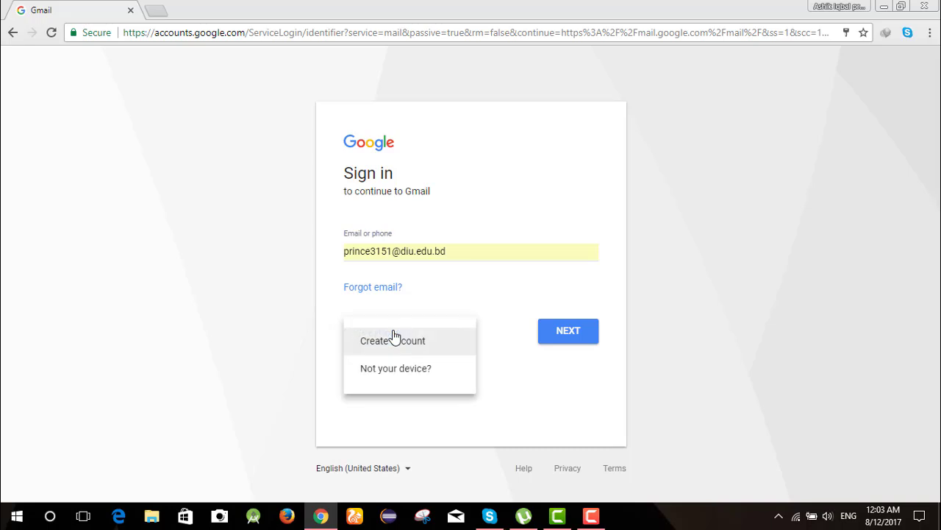
pyautogui.click(386, 343)
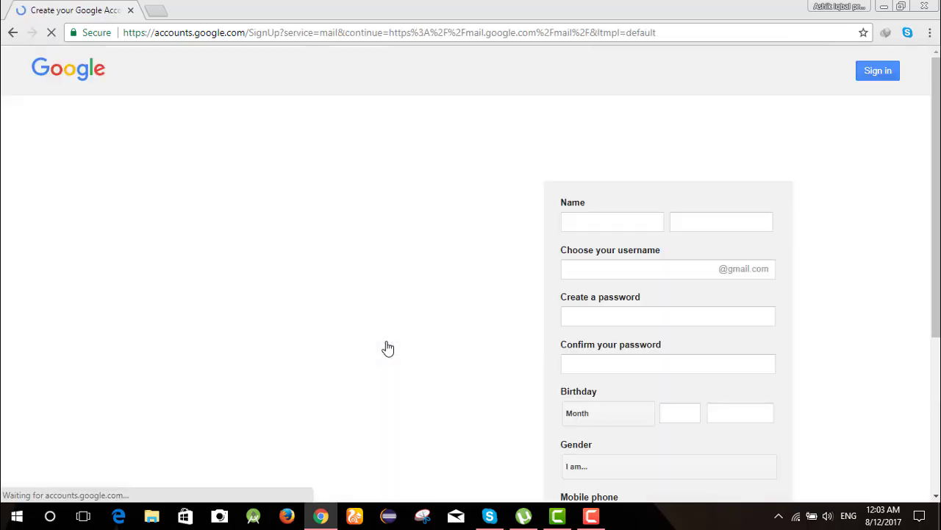
# Step: Fill first and last name from Chrome autofill and enter the chosen Gmail username
pyautogui.moveTo(939, 153); pyautogui.dragTo(940, 177)
pyautogui.click(632, 186)
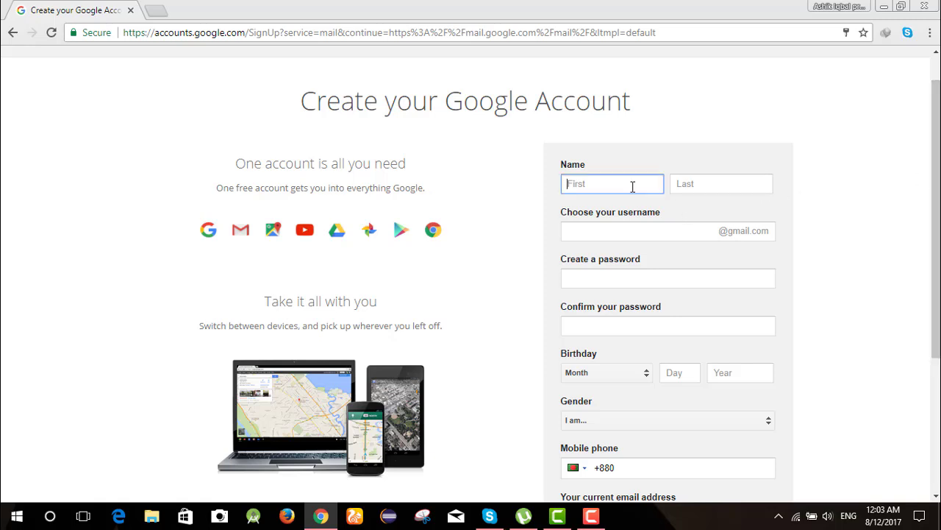
pyautogui.write('As')
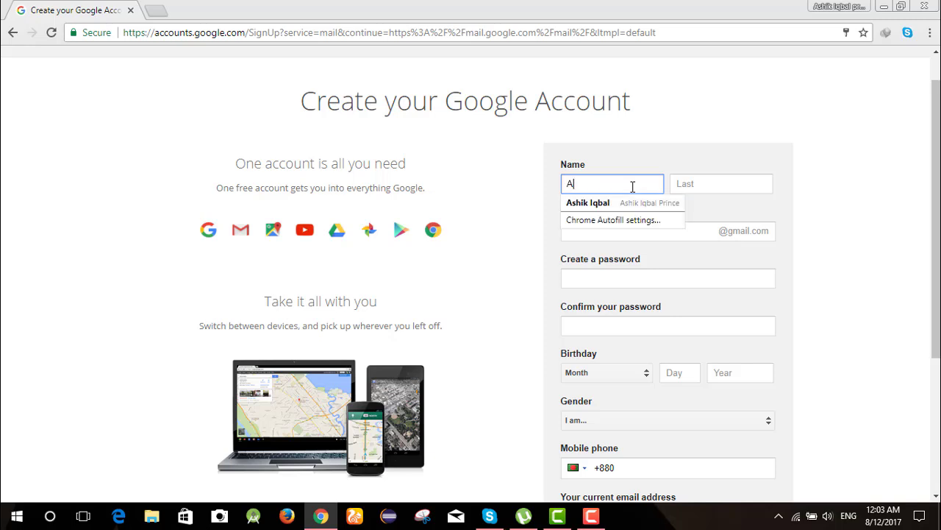
pyautogui.click(618, 203)
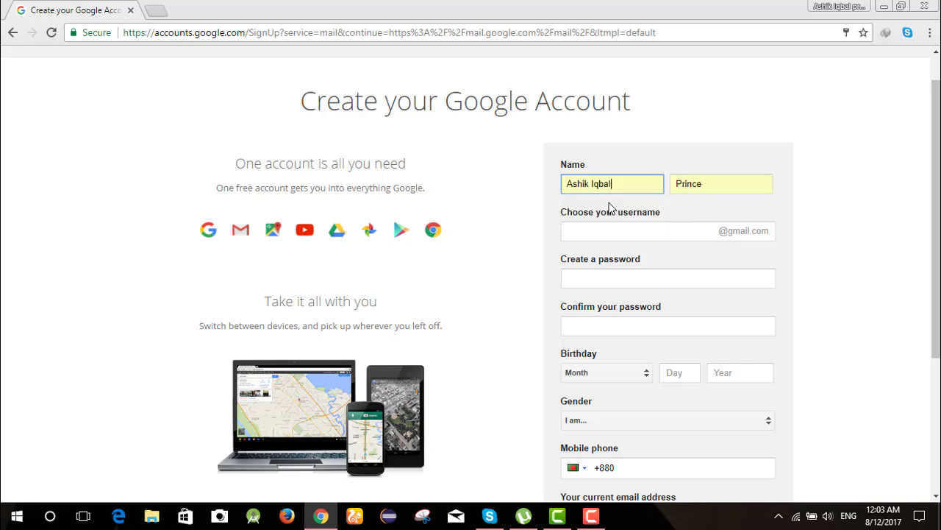
pyautogui.click(638, 233)
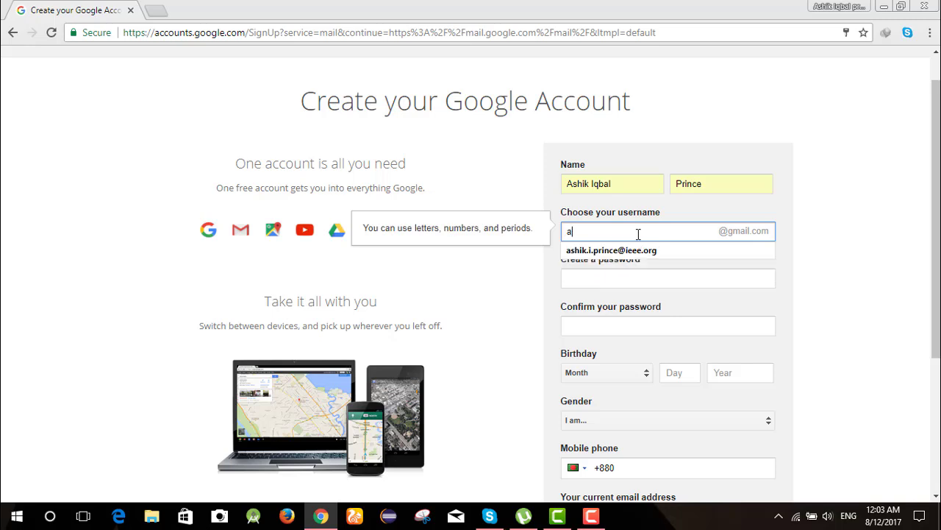
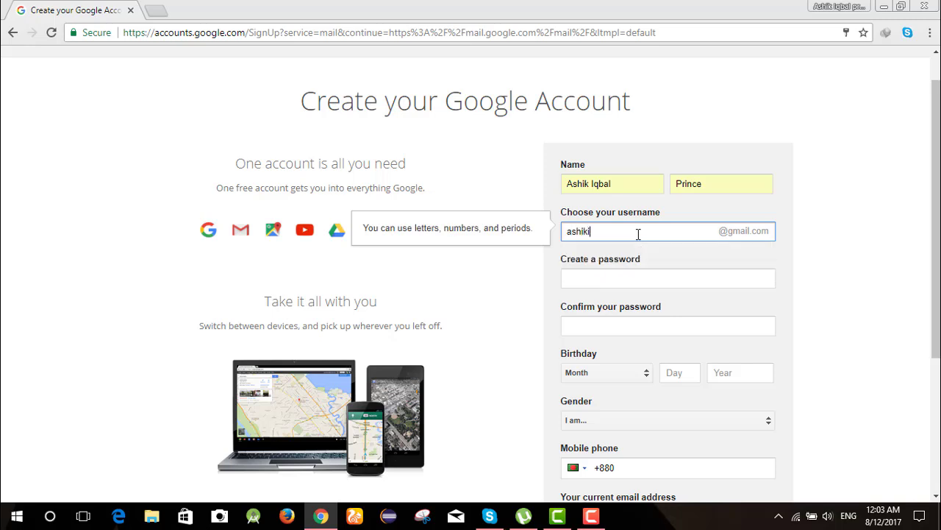
pyautogui.click(644, 278)
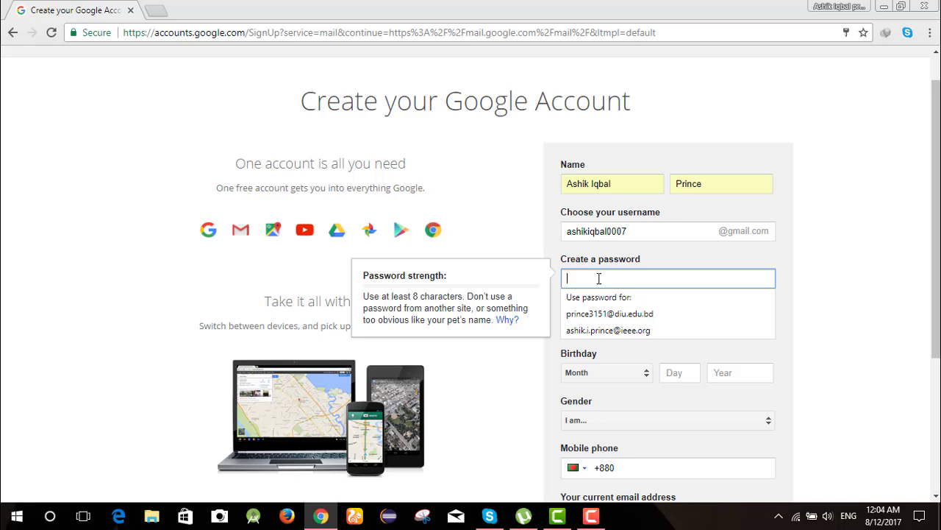
# Step: Enter the account password and confirm it
pyautogui.write('•••••')
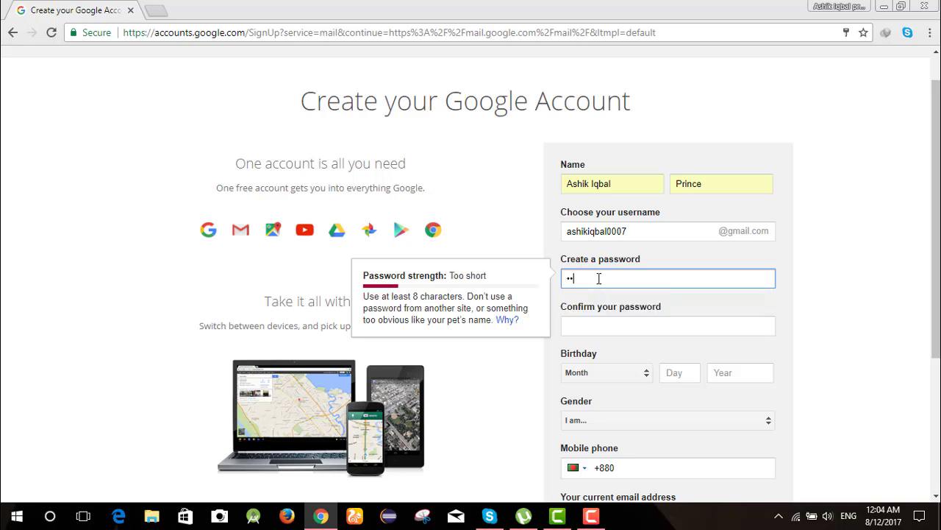
pyautogui.write('•••••••')
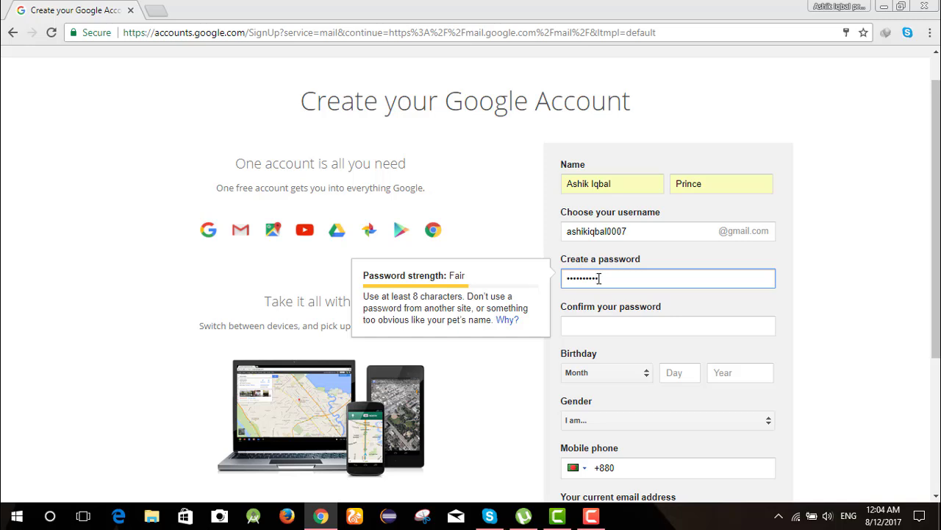
pyautogui.write('•••')
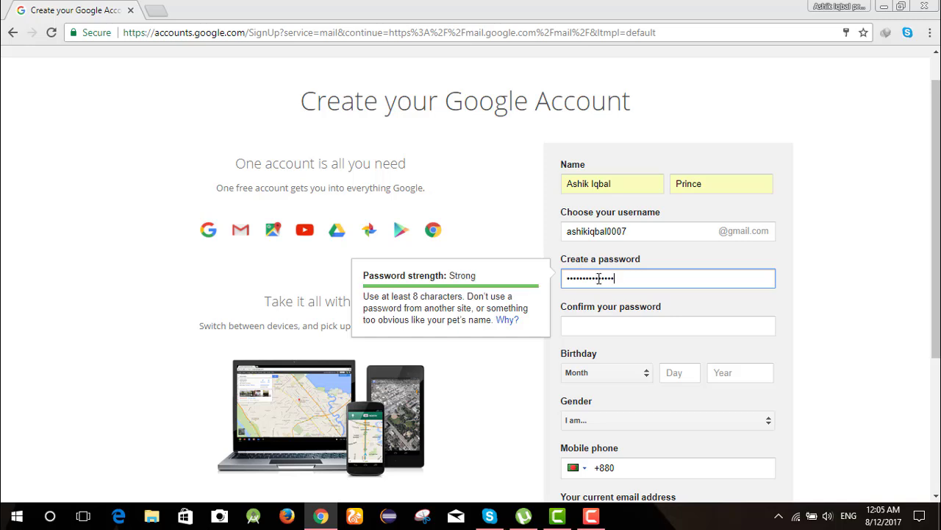
pyautogui.click(598, 318)
pyautogui.write('••••••')
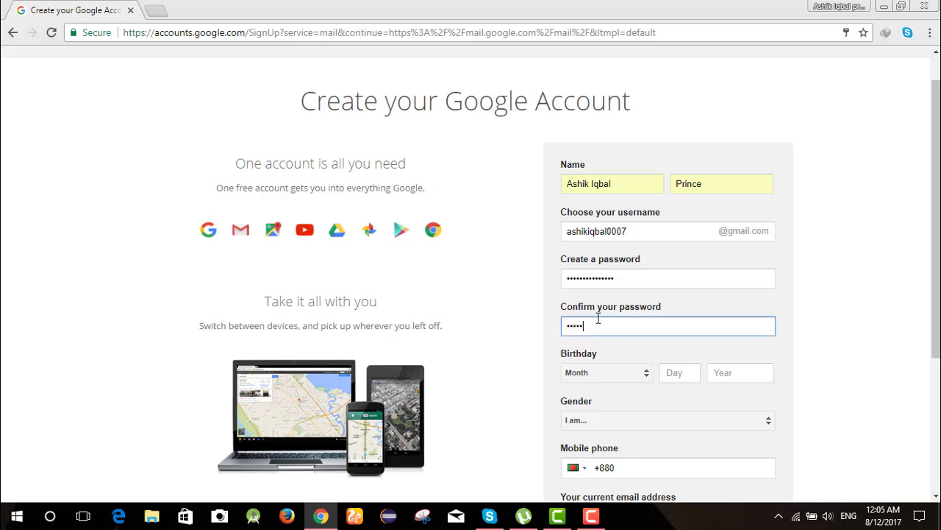
pyautogui.write('••••••••')
# Step: Set the birthday to September 02 1995
pyautogui.click(625, 374)
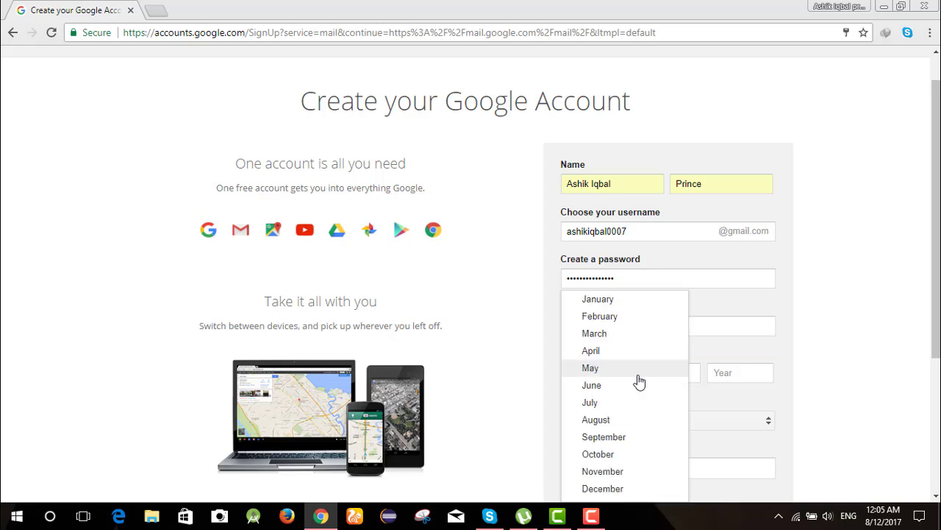
pyautogui.click(618, 437)
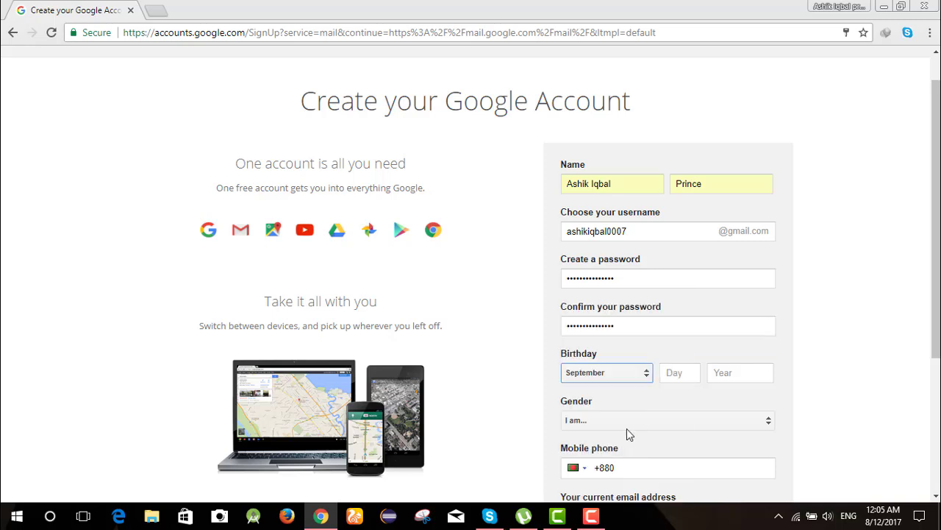
pyautogui.click(692, 380)
pyautogui.write('02')
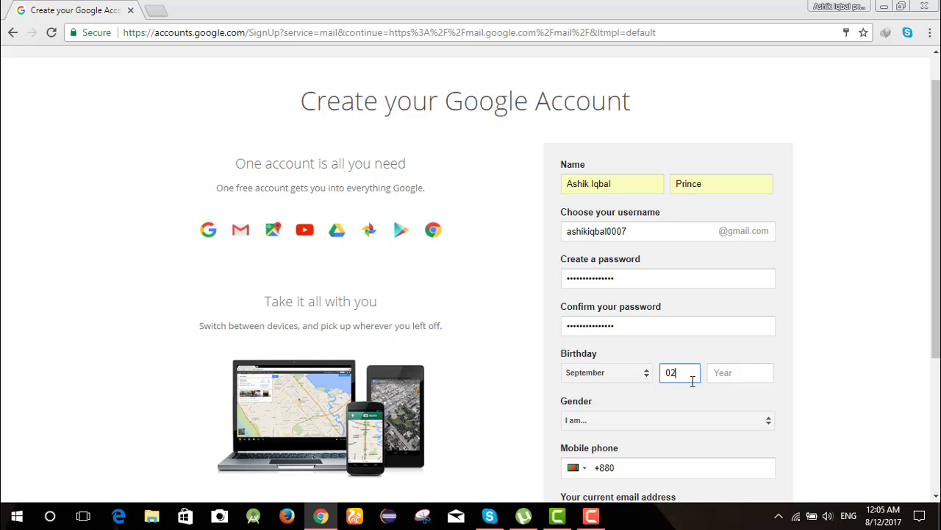
pyautogui.press('Tab')
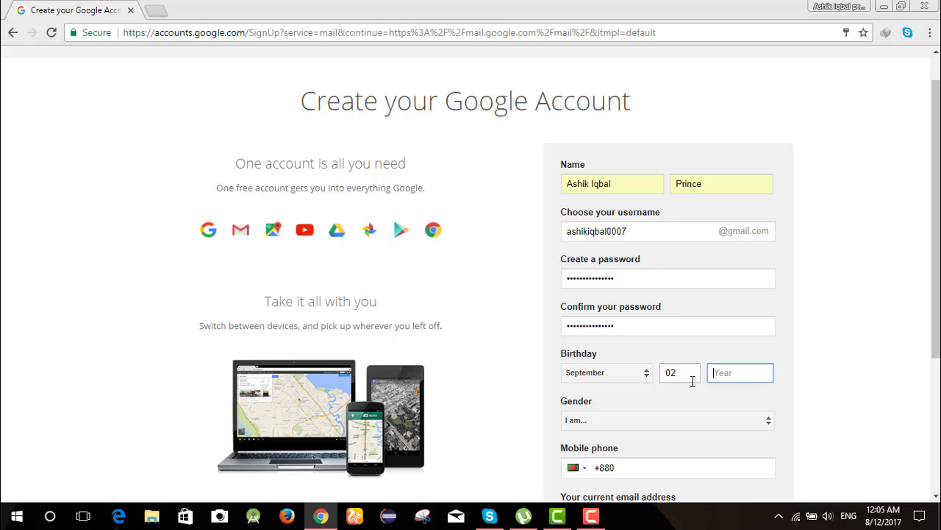
pyautogui.write('1995')
pyautogui.press('Tab')
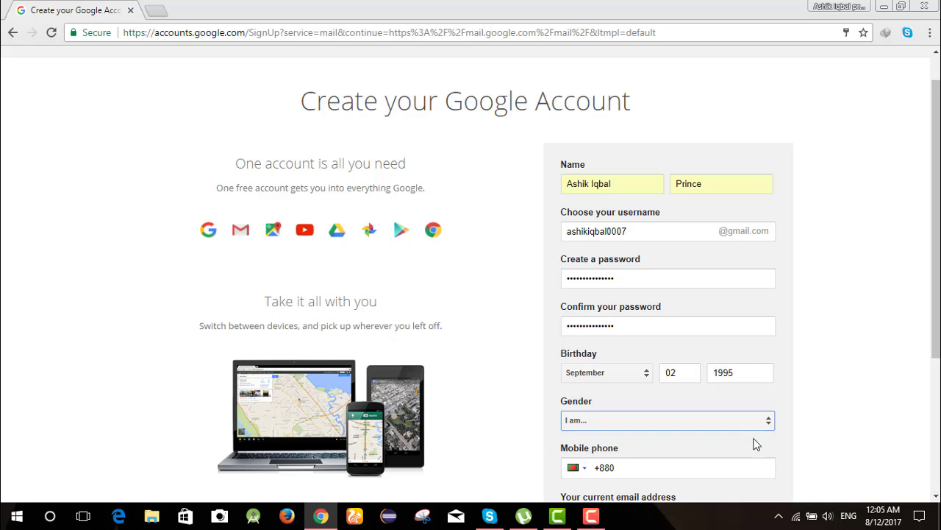
# Step: Set gender to Male and enter the mobile phone number after +880
pyautogui.click(766, 424)
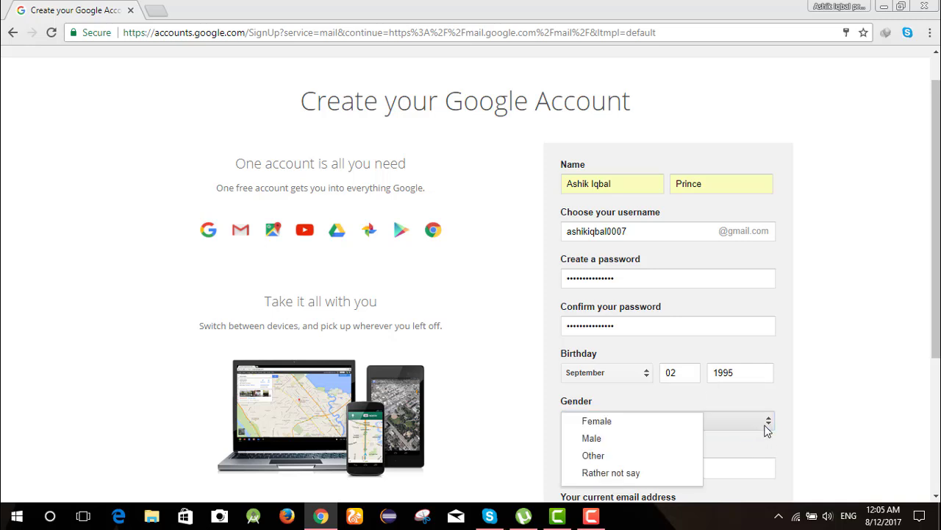
pyautogui.click(627, 439)
pyautogui.click(642, 468)
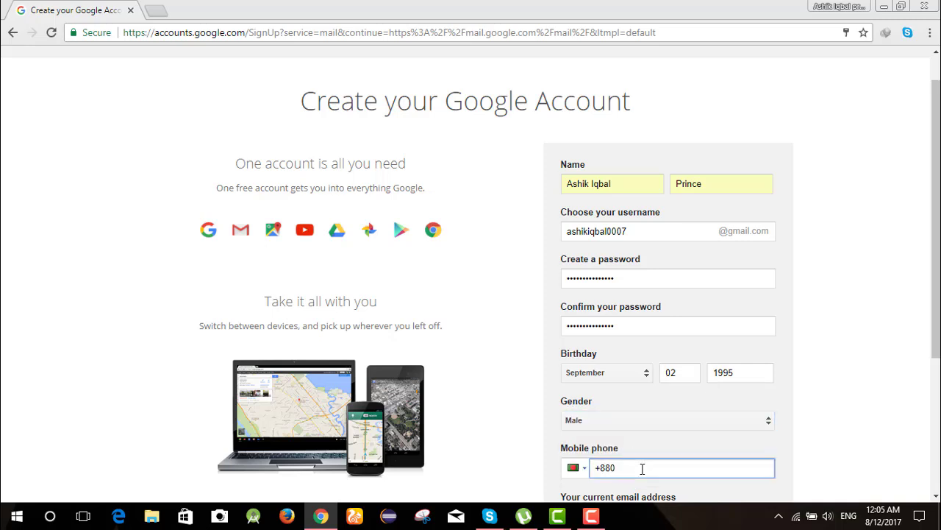
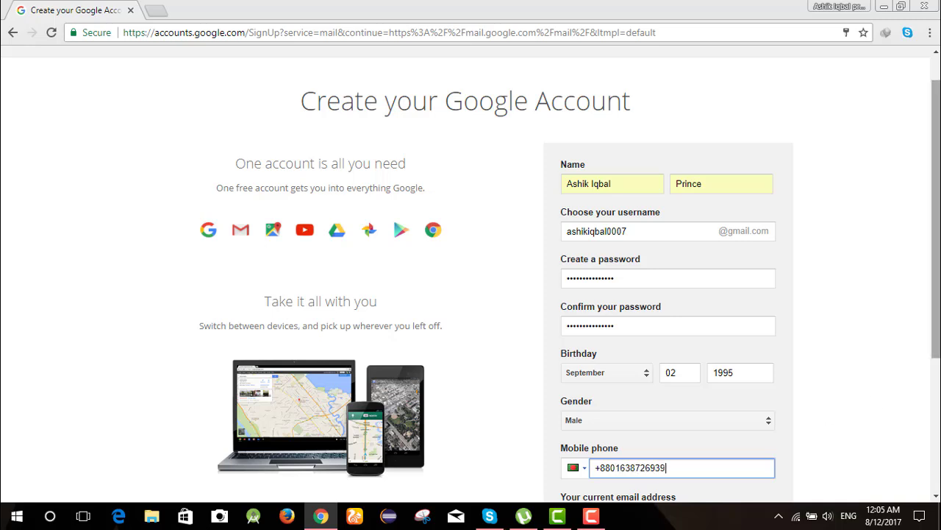
pyautogui.scroll(-1, 895, 336)
pyautogui.scroll(-1, 891, 431)
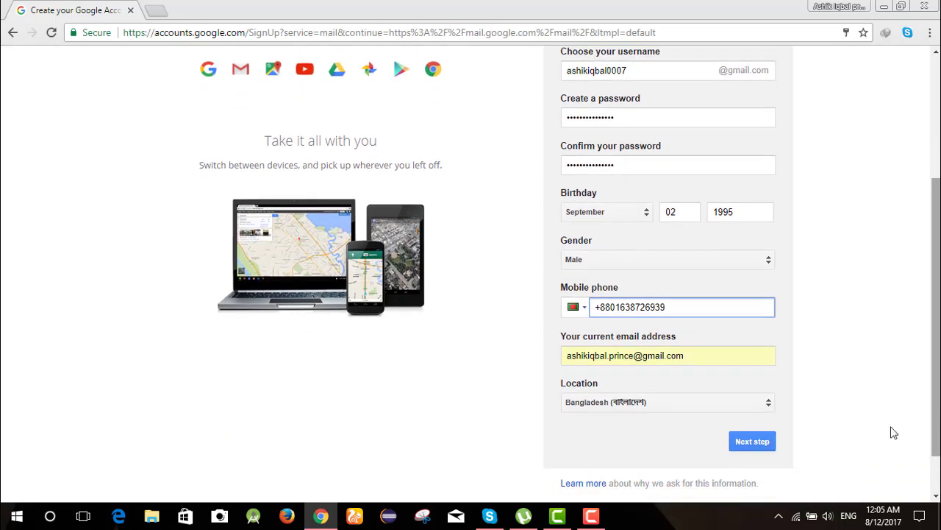
# Step: Submit the sign-up details and accept the Privacy and Terms after reading to the end
pyautogui.click(613, 355)
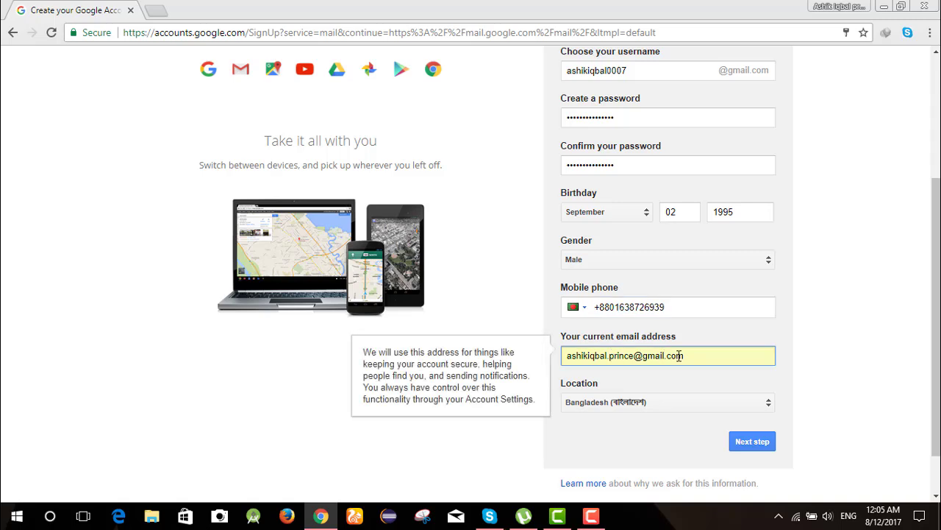
pyautogui.click(743, 441)
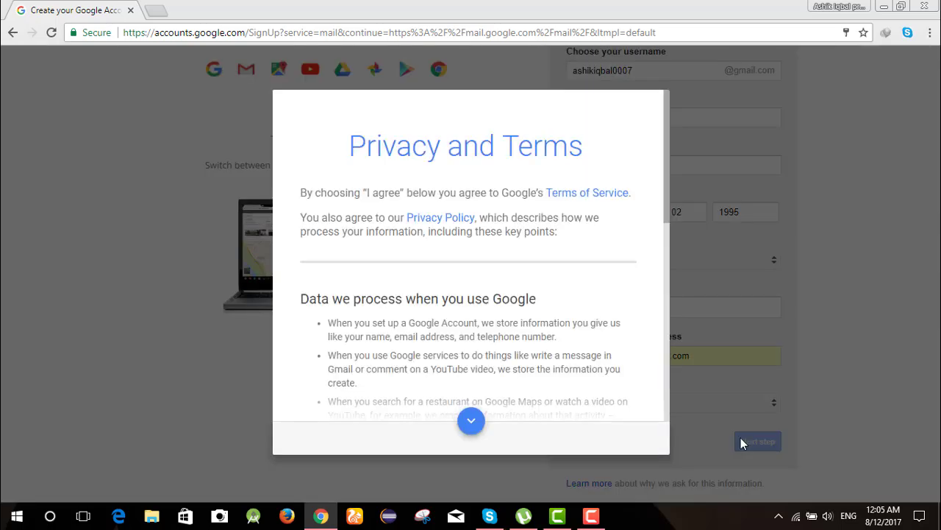
pyautogui.click(472, 426)
pyautogui.click(472, 426)
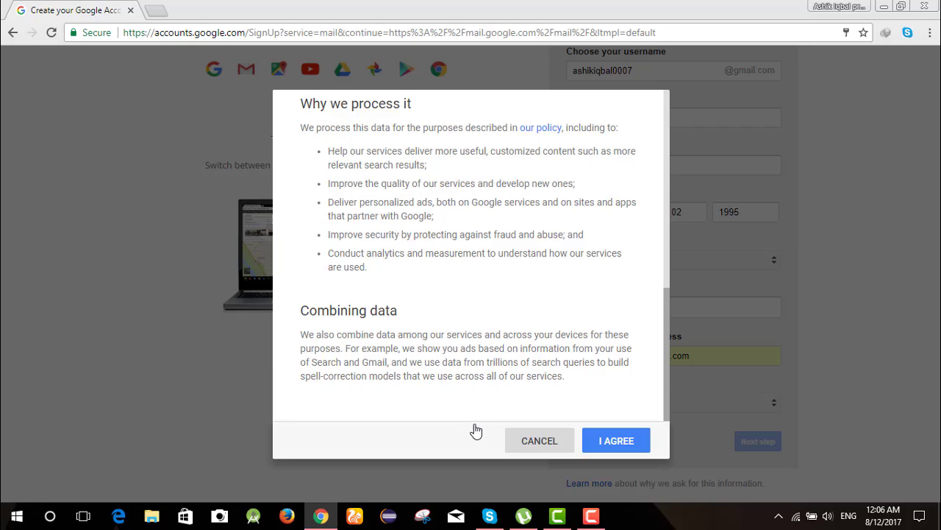
pyautogui.click(619, 442)
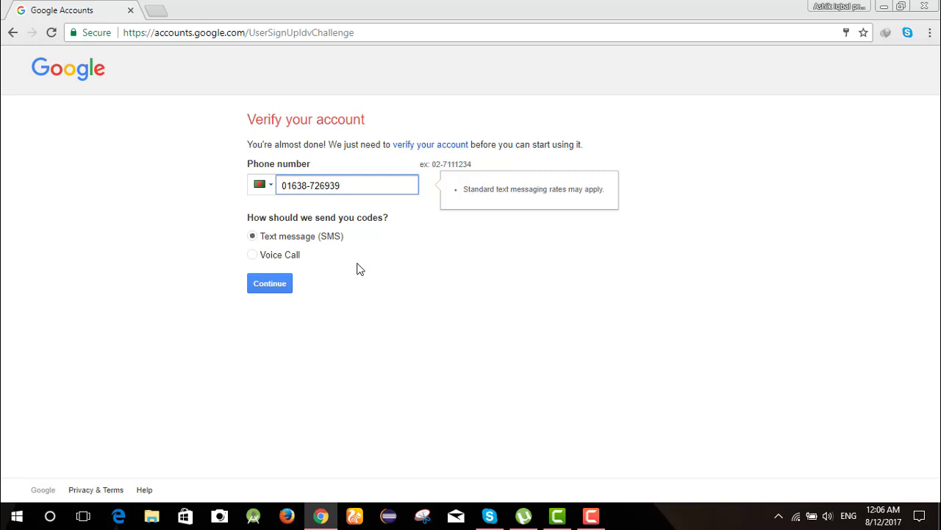
# Step: Request the verification code by SMS, then enter and submit the received code
pyautogui.click(511, 189)
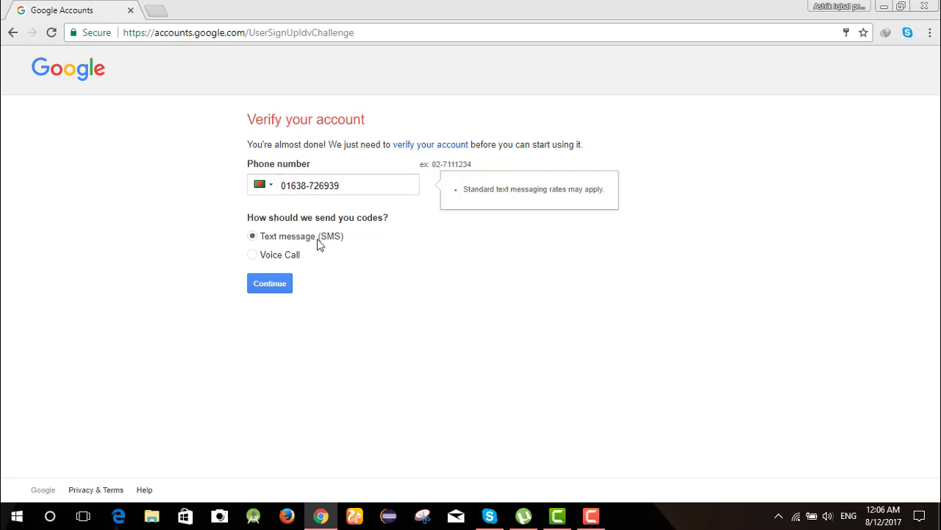
pyautogui.click(273, 287)
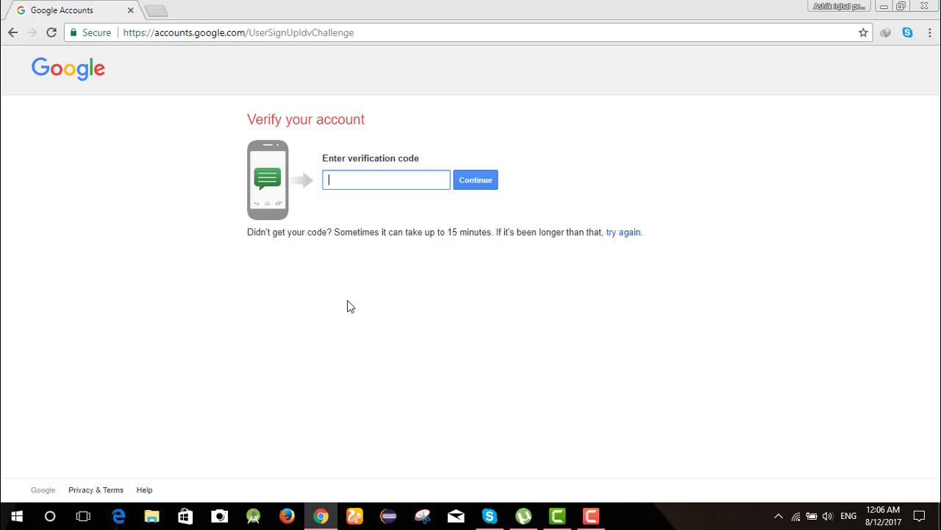
pyautogui.click(482, 183)
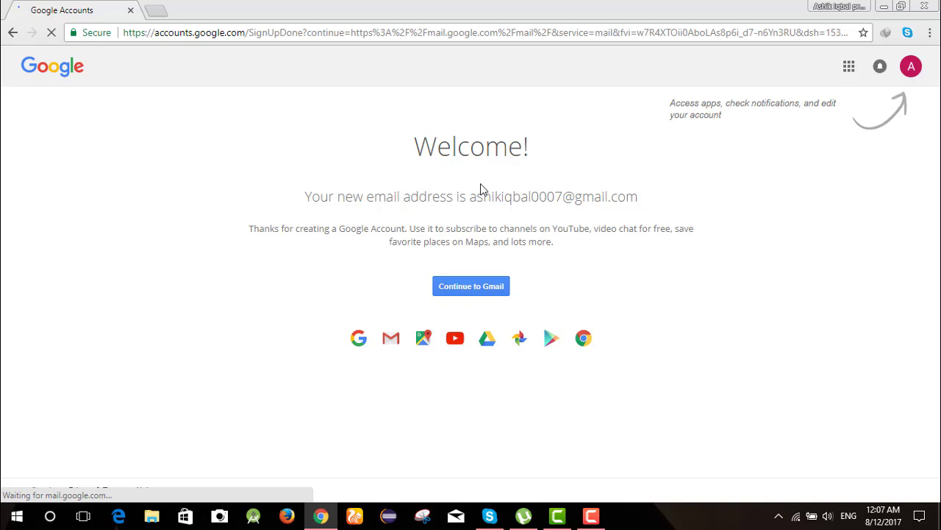
# Step: Continue from the Welcome page to the new Gmail inbox
pyautogui.click(477, 289)
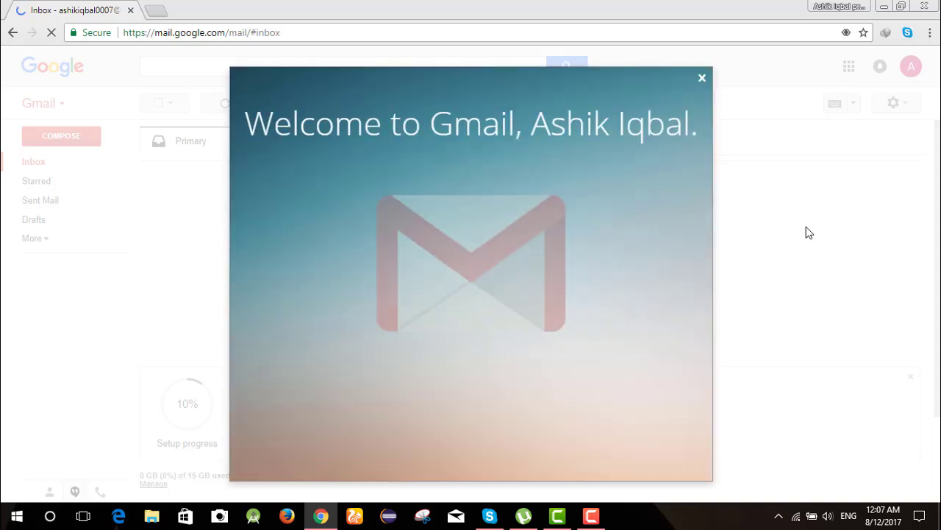
# Step: Close the Welcome to Gmail greeting and show the empty Primary inbox
pyautogui.click(702, 81)
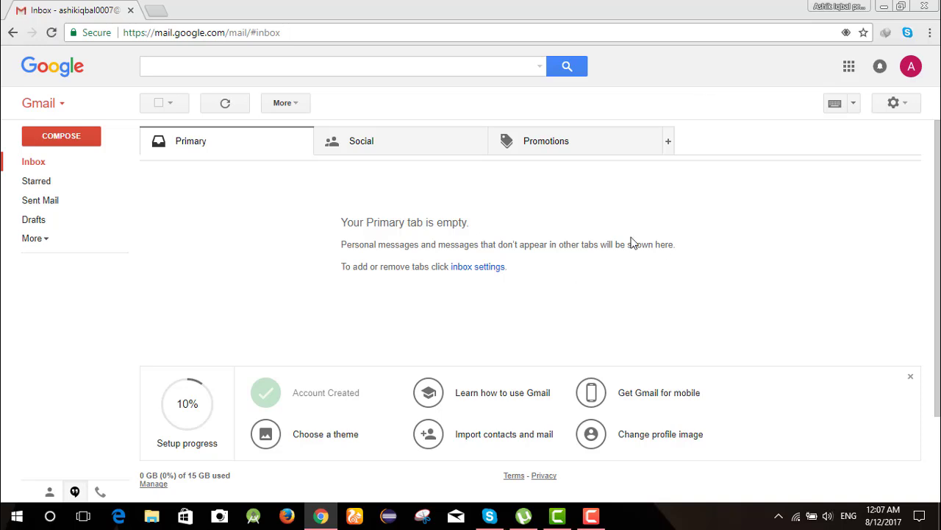
pyautogui.click(33, 163)
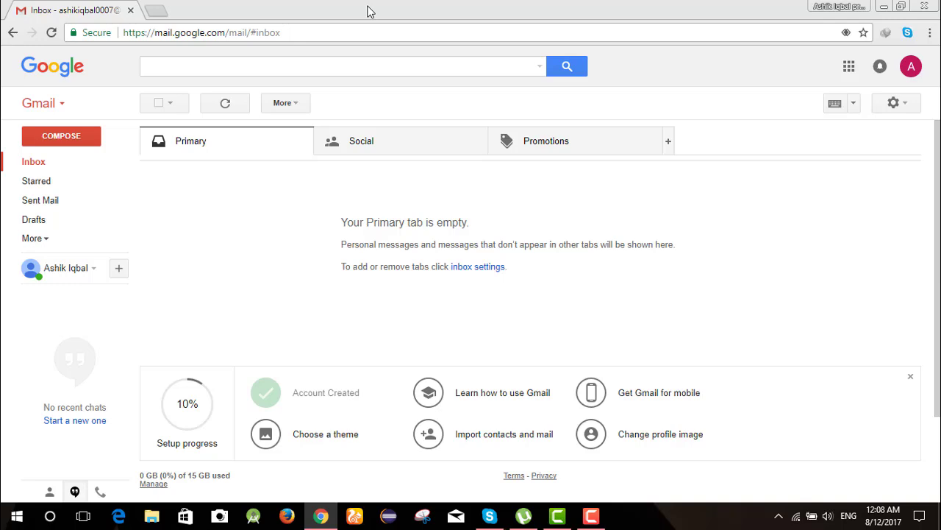
pyautogui.click(590, 515)
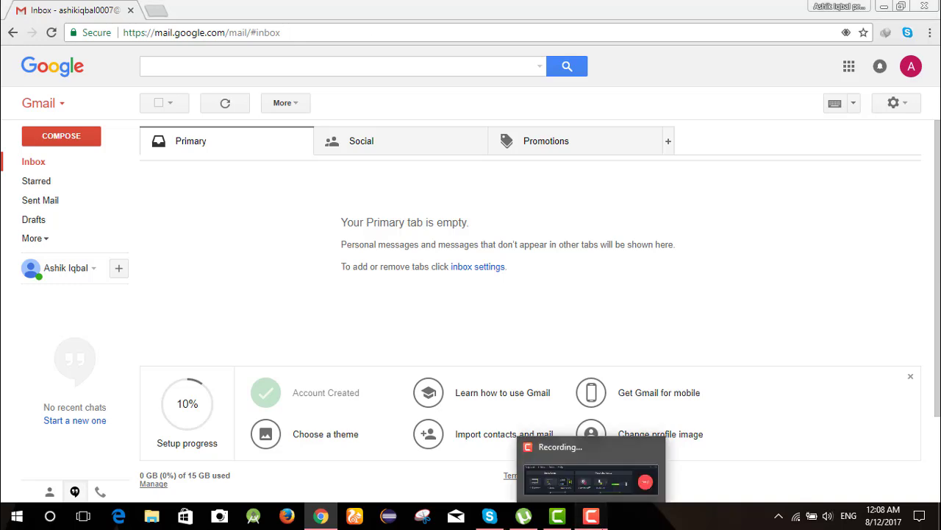